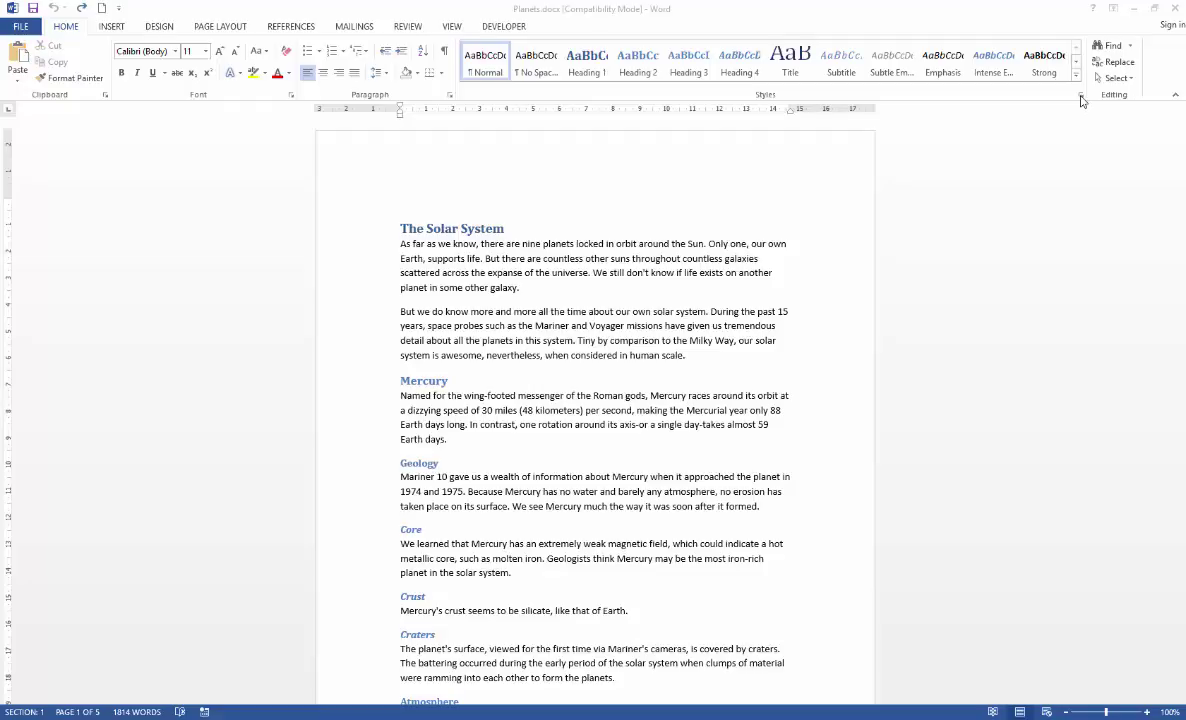
Display the full list of styles docked beside the document, with style previews turned on
left_click(1081, 100)
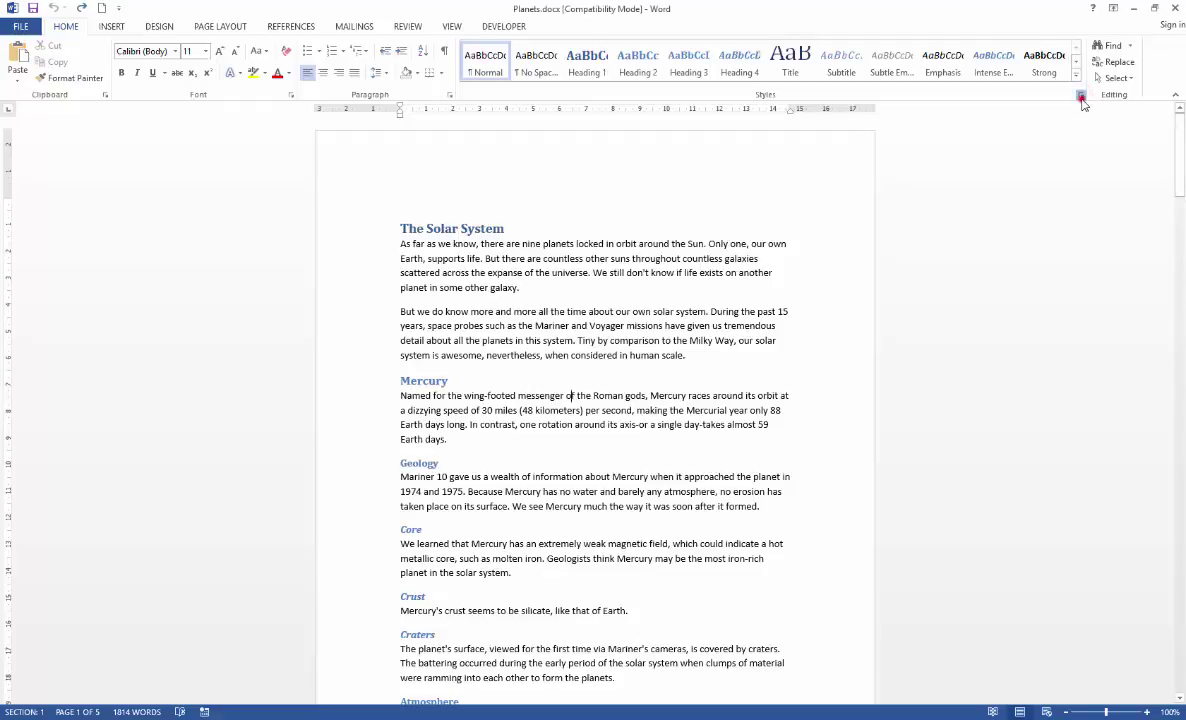
left_click_drag(1016, 153, 1181, 186)
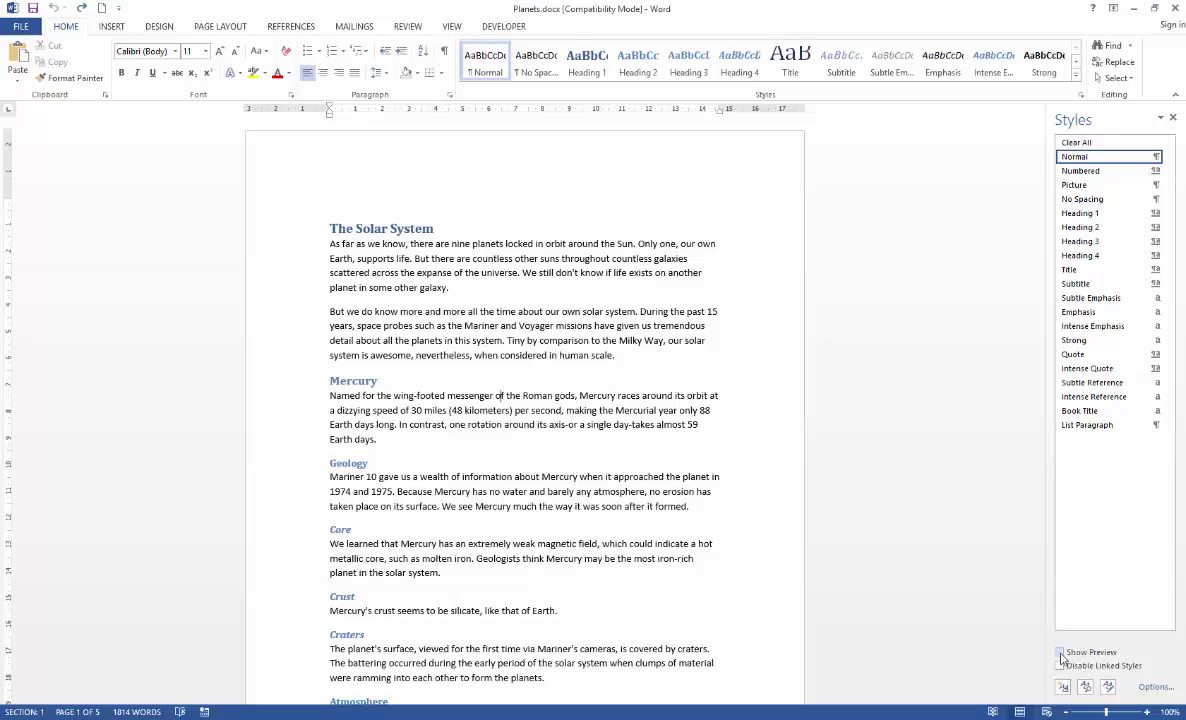
left_click(1061, 652)
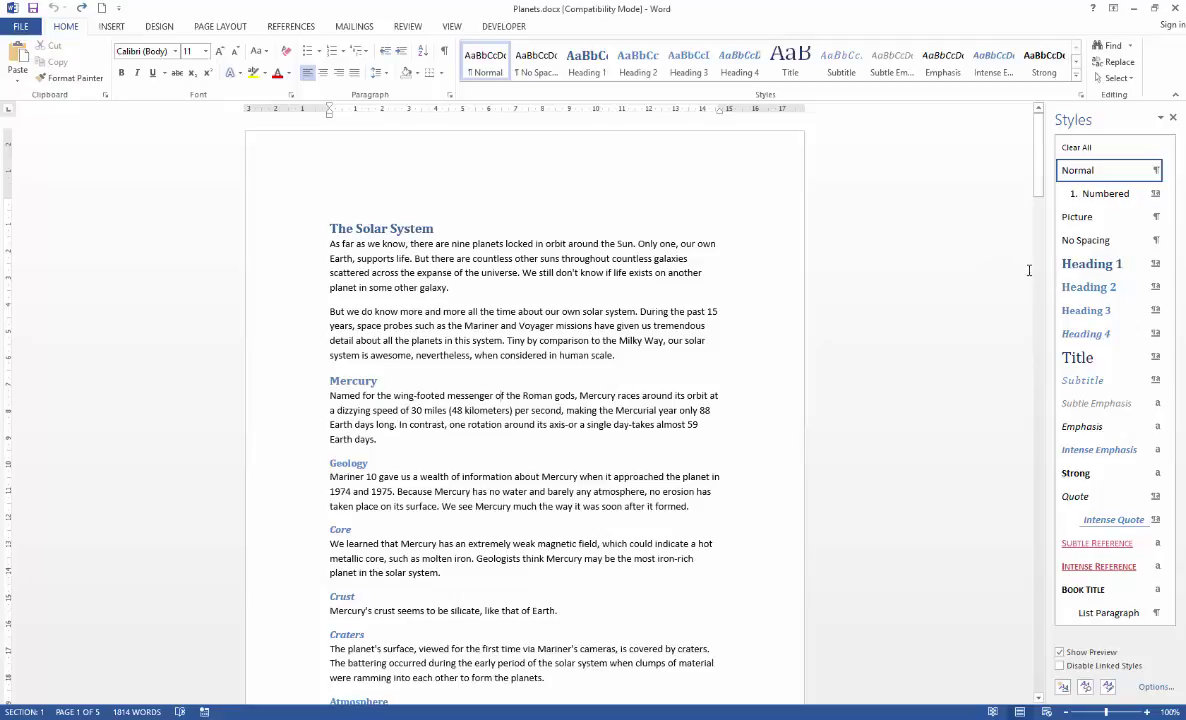
Try the Heading 1 style on the first body paragraph under The Solar System and undo it
left_click(500, 256)
left_click(1112, 264)
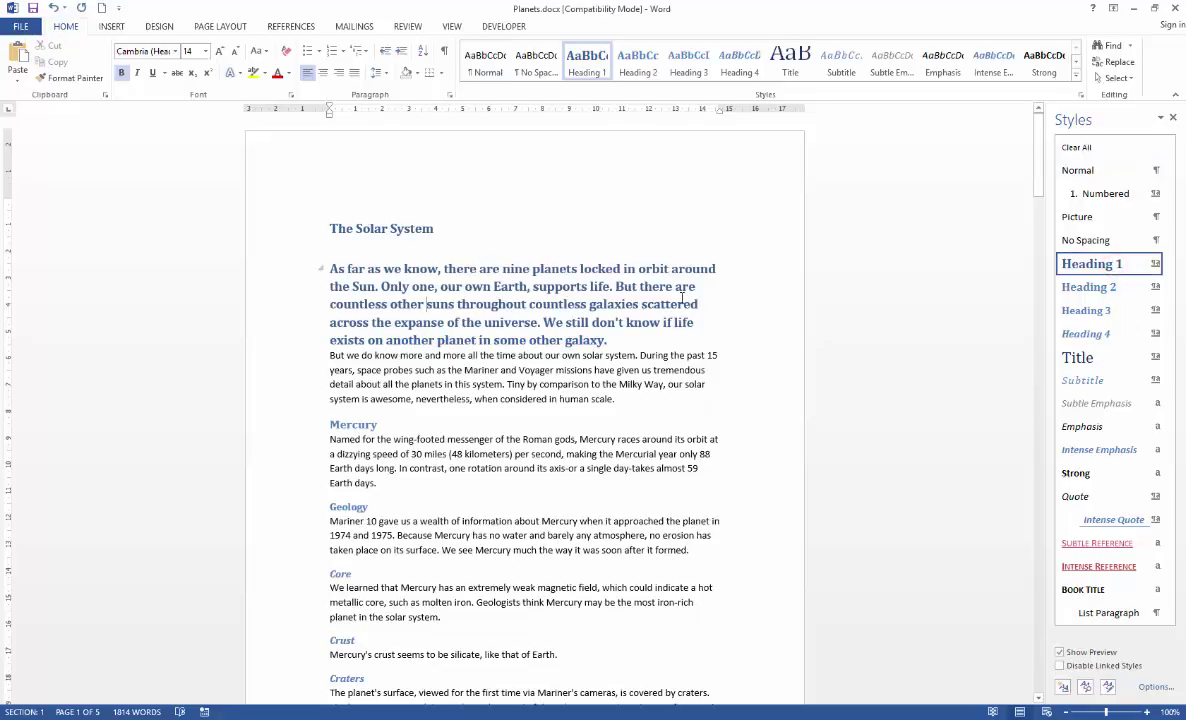
key("ctrl+z")
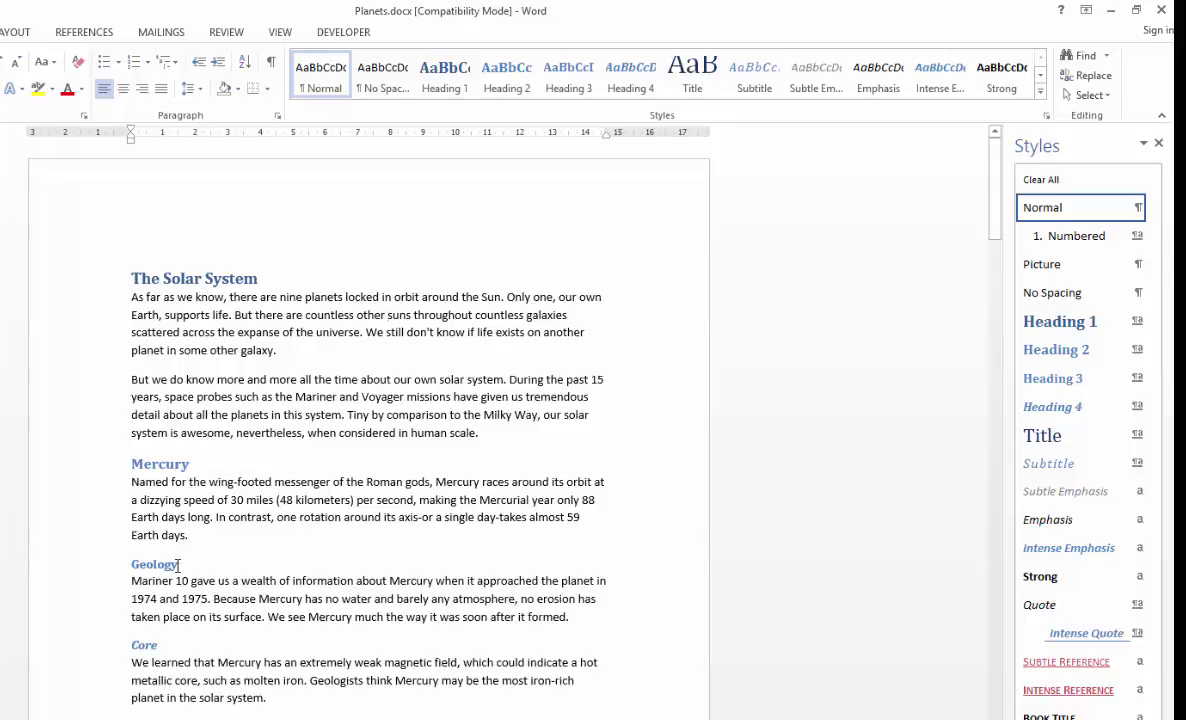
Check which styles are used by The Solar System title, the body text, and the Mercury, Geology and Core headings
left_click(168, 277)
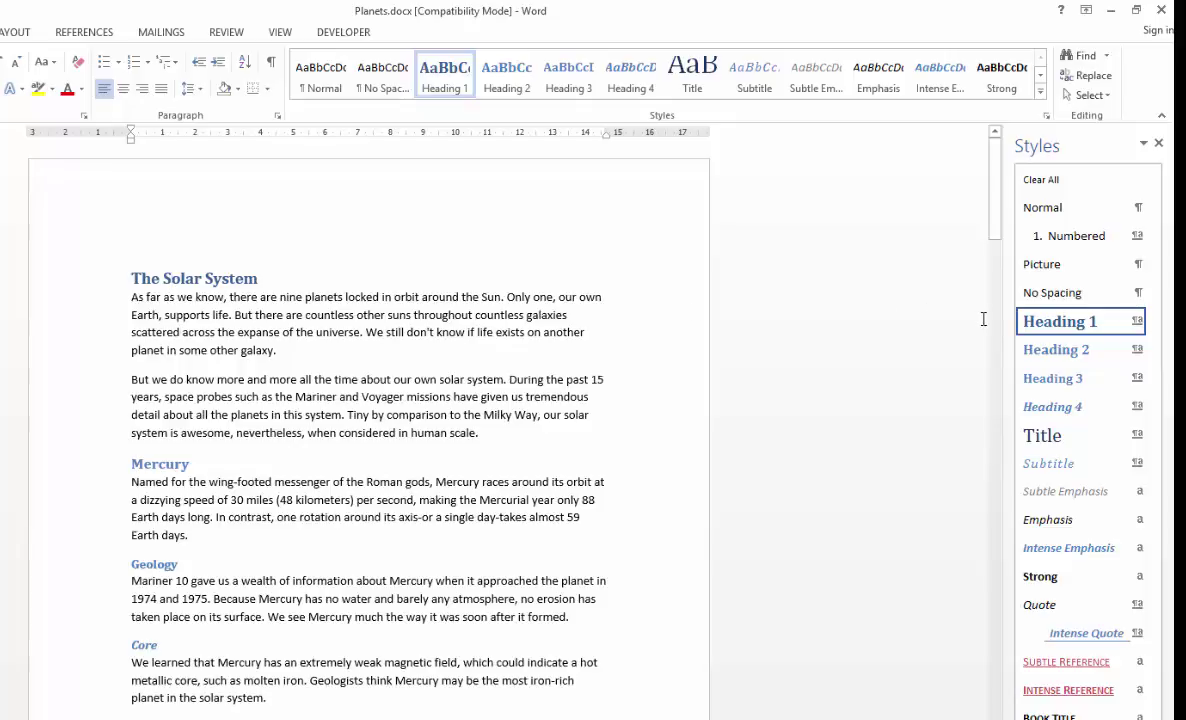
left_click(182, 333)
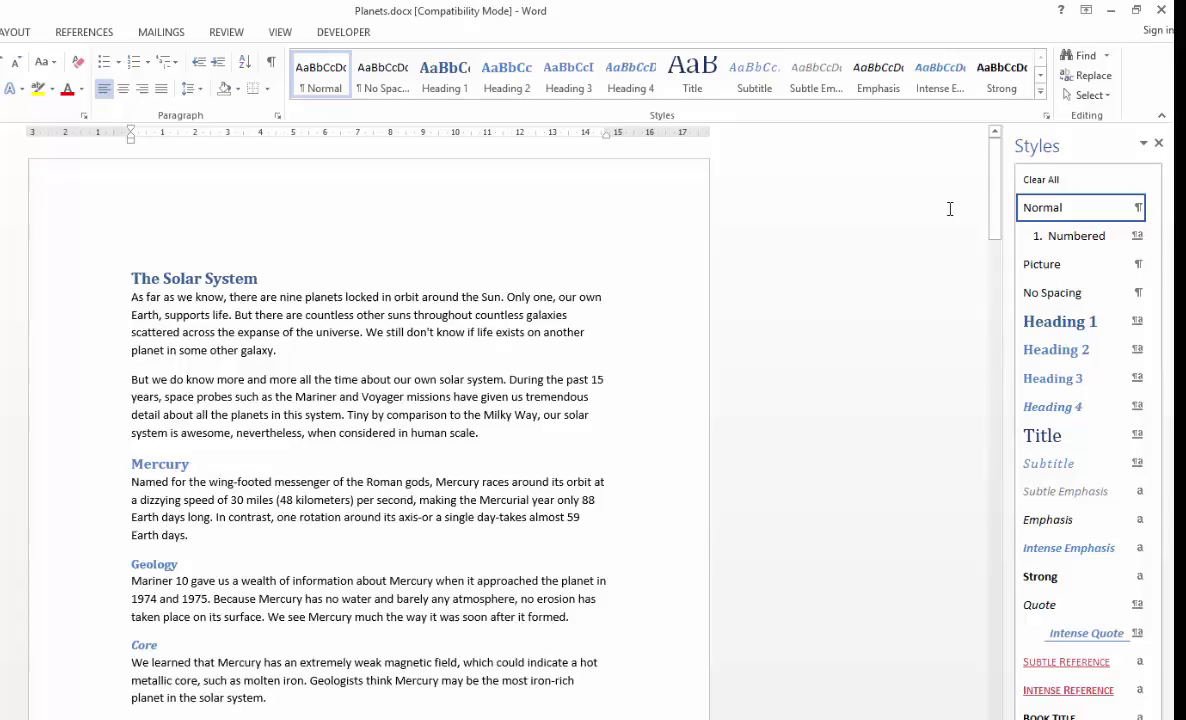
left_click(155, 463)
left_click(165, 564)
left_click(145, 645)
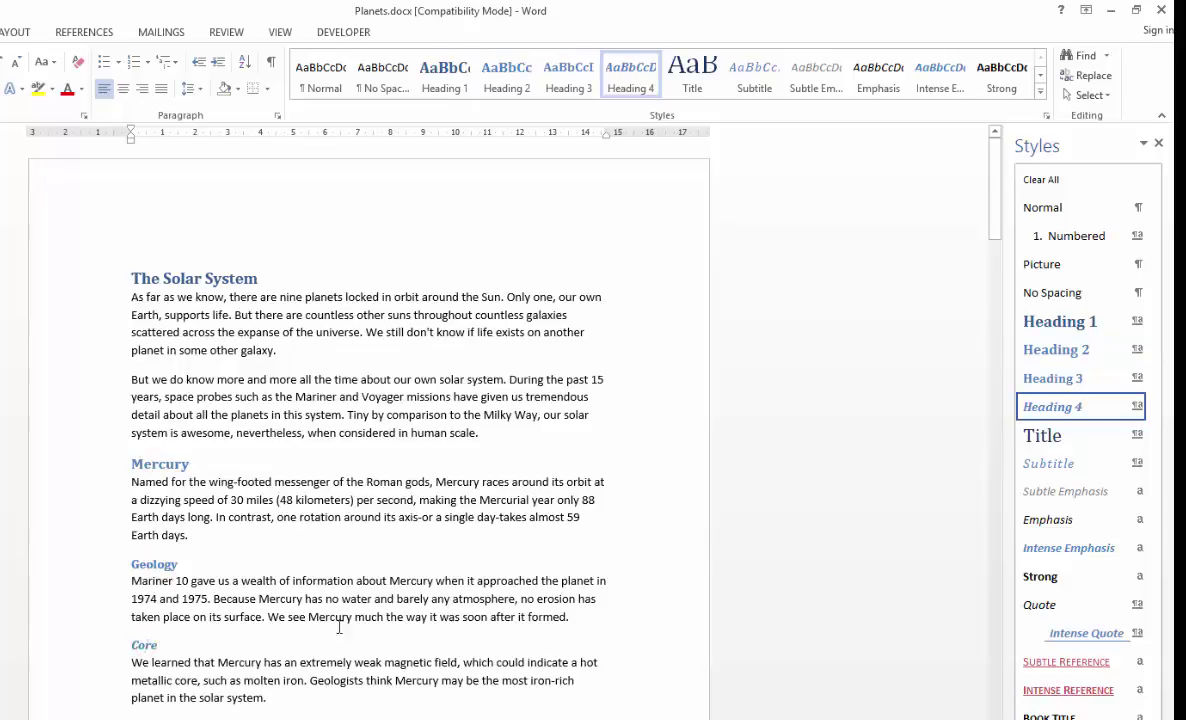
scroll(338, 627, "down", 2)
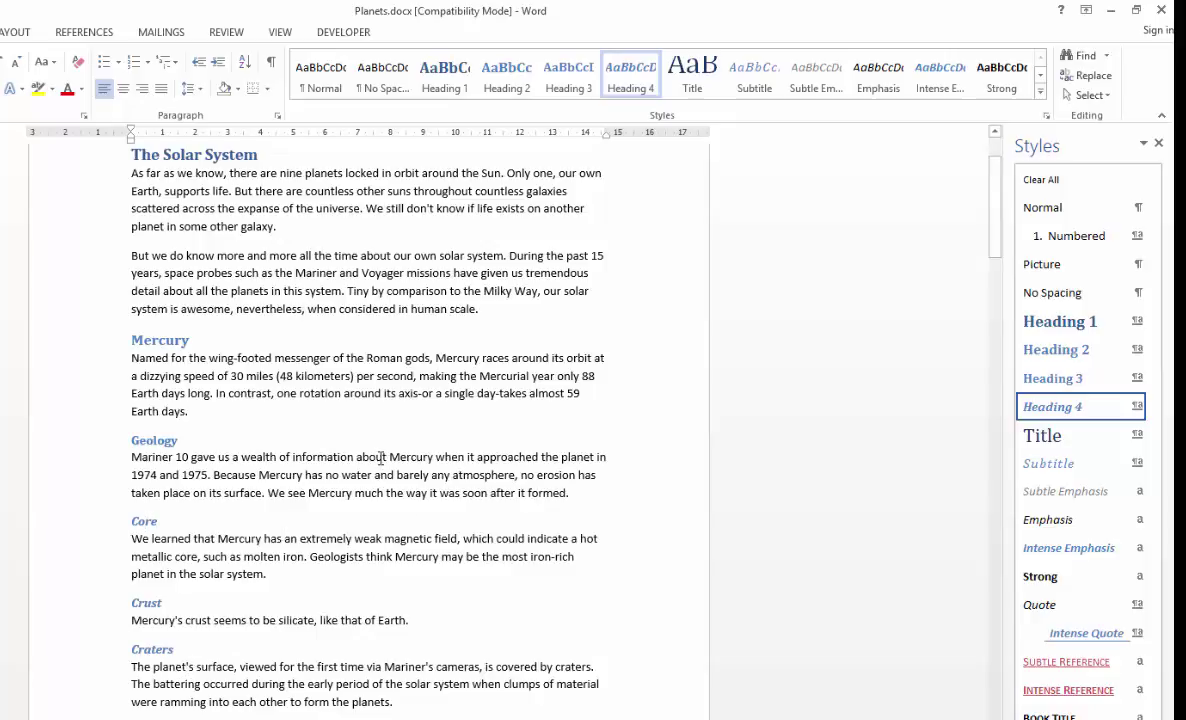
scroll(355, 430, "up", 3)
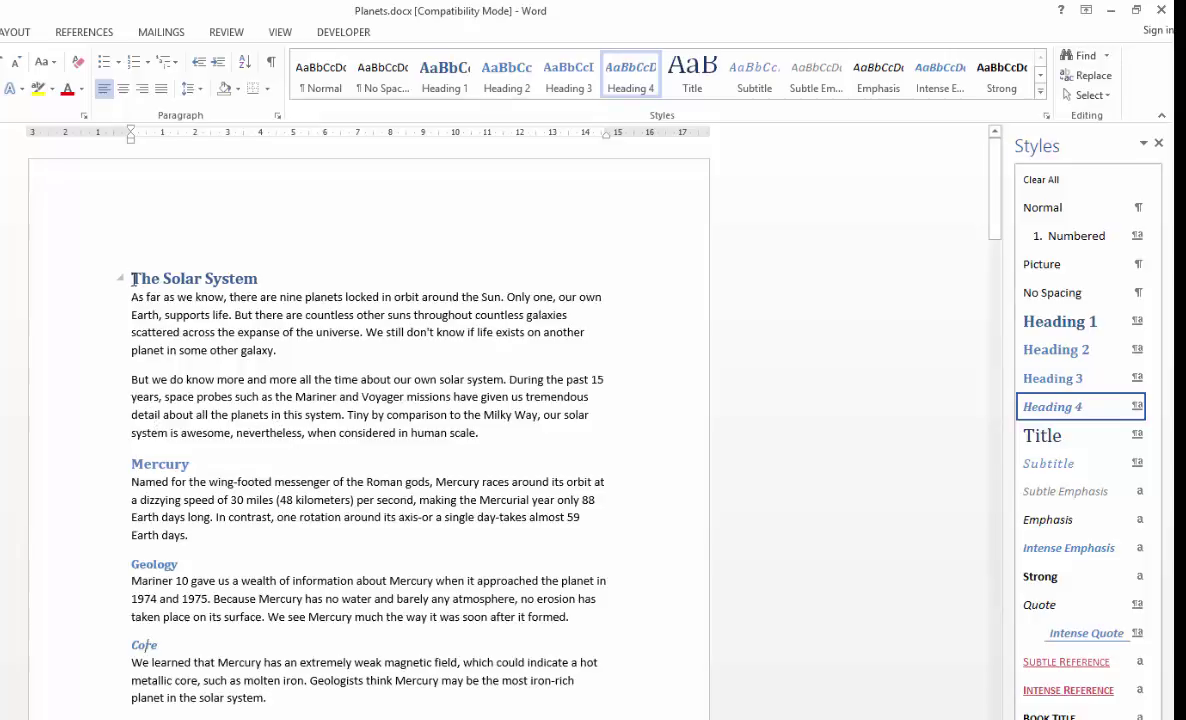
left_click(263, 280)
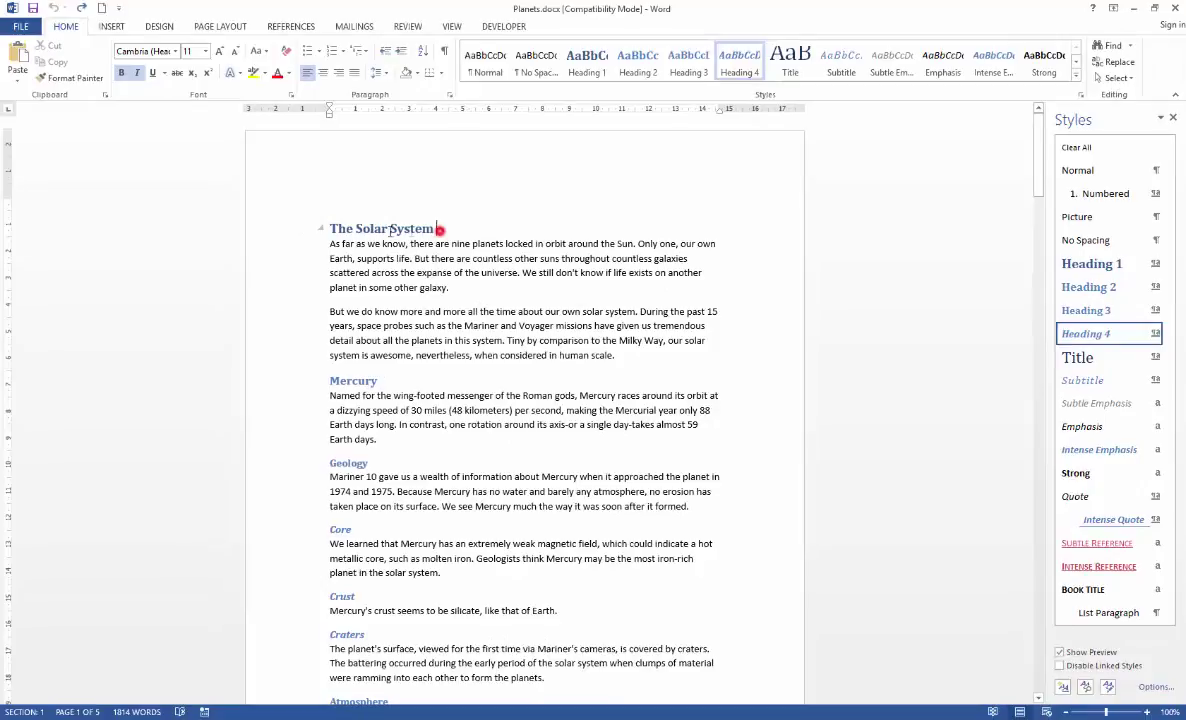
left_click_drag(439, 230, 306, 219)
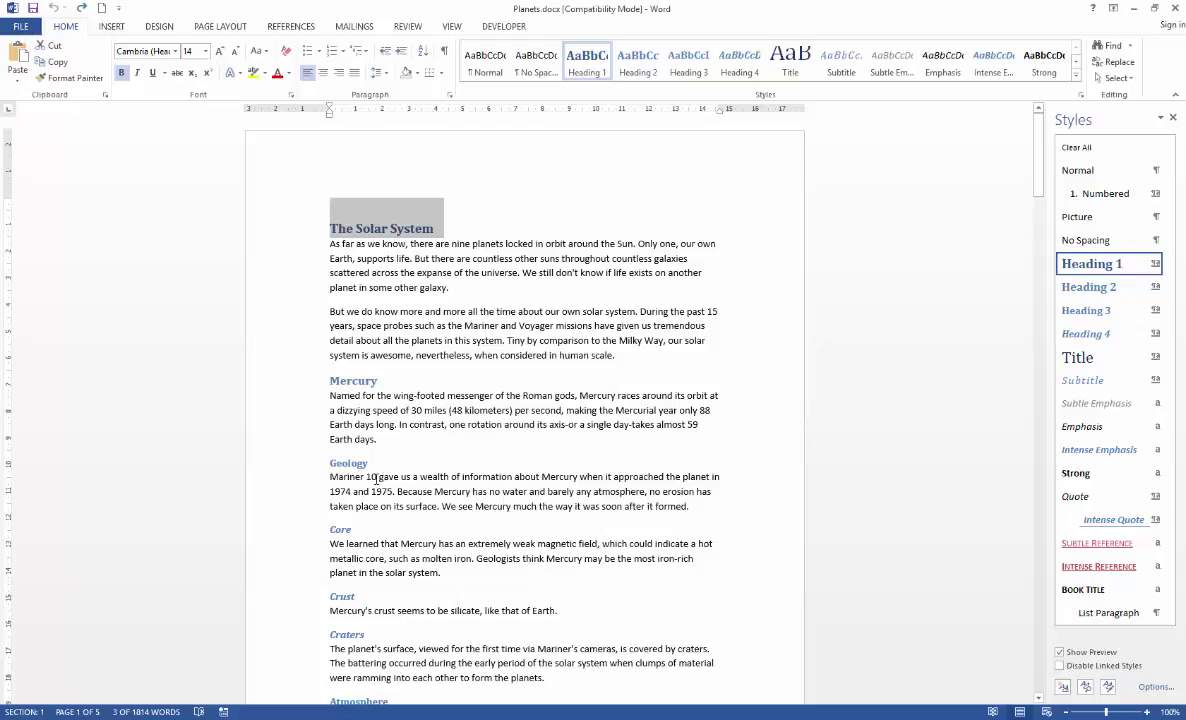
Select all text in the document that uses the Geology heading's style, Heading 3
left_click(352, 463)
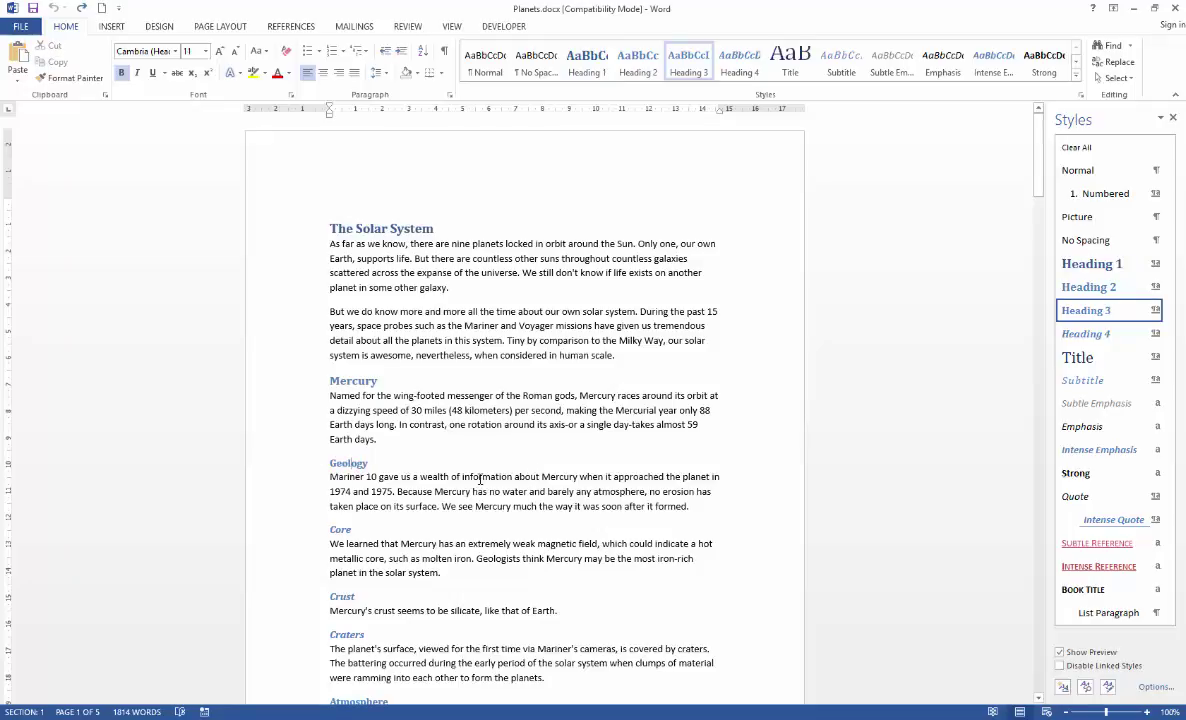
mouse_move(349, 463)
mouse_move(1156, 318)
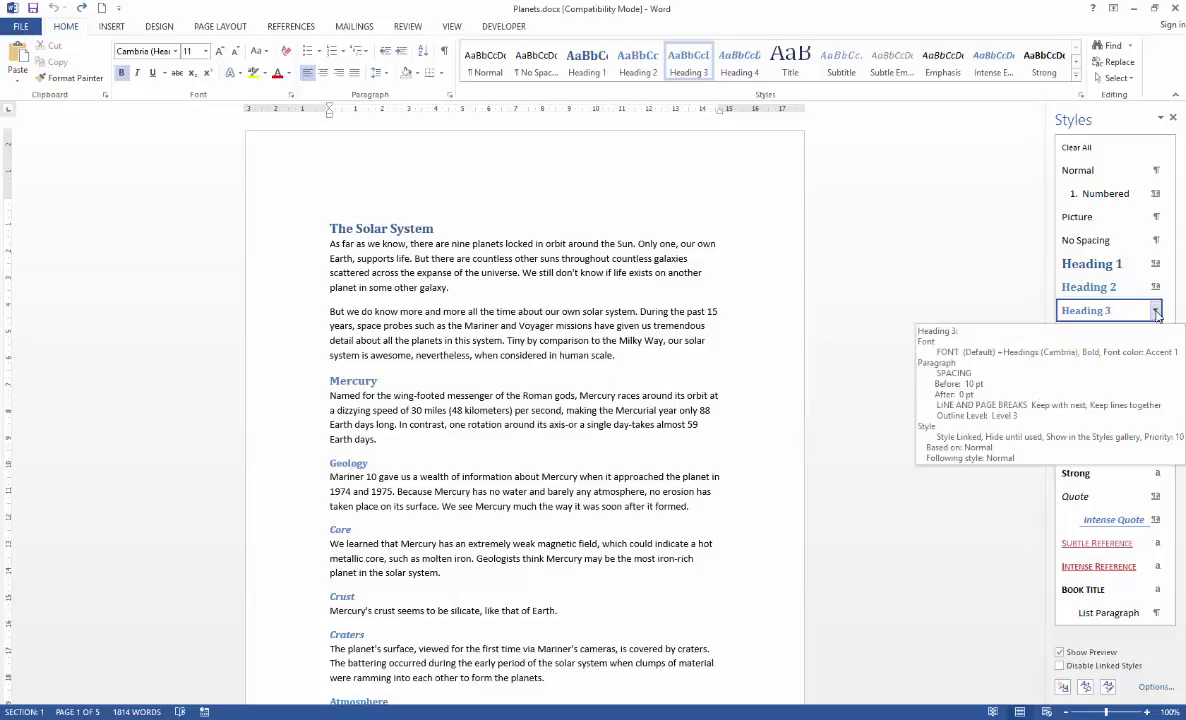
left_click(1156, 313)
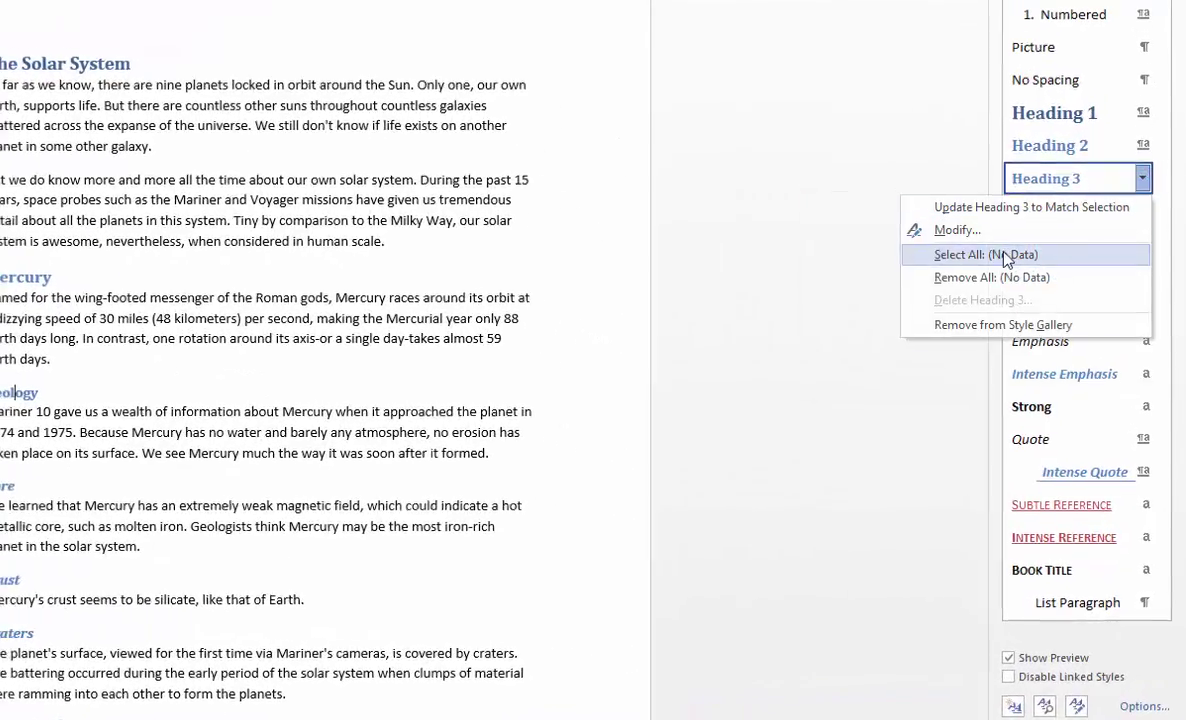
left_click(1002, 256)
scroll(831, 378, "down", 4)
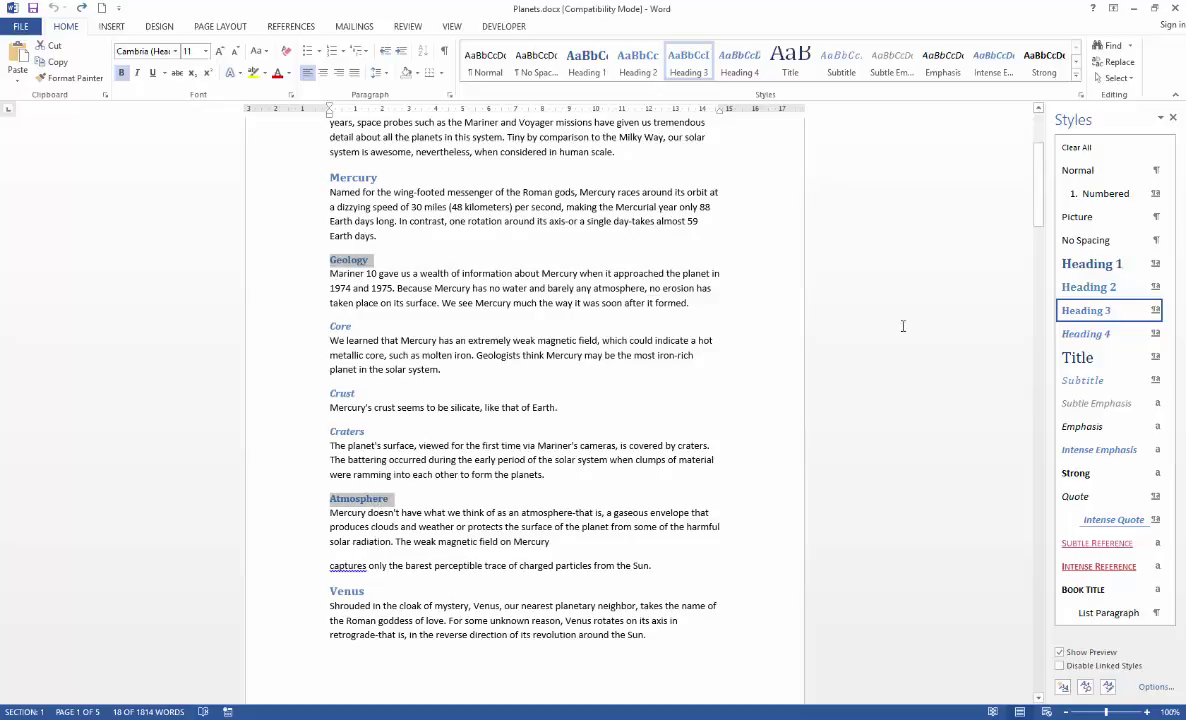
Modify the Heading 3 style to use Arial, 12 pt, in the standard red font colour
left_click(1156, 310)
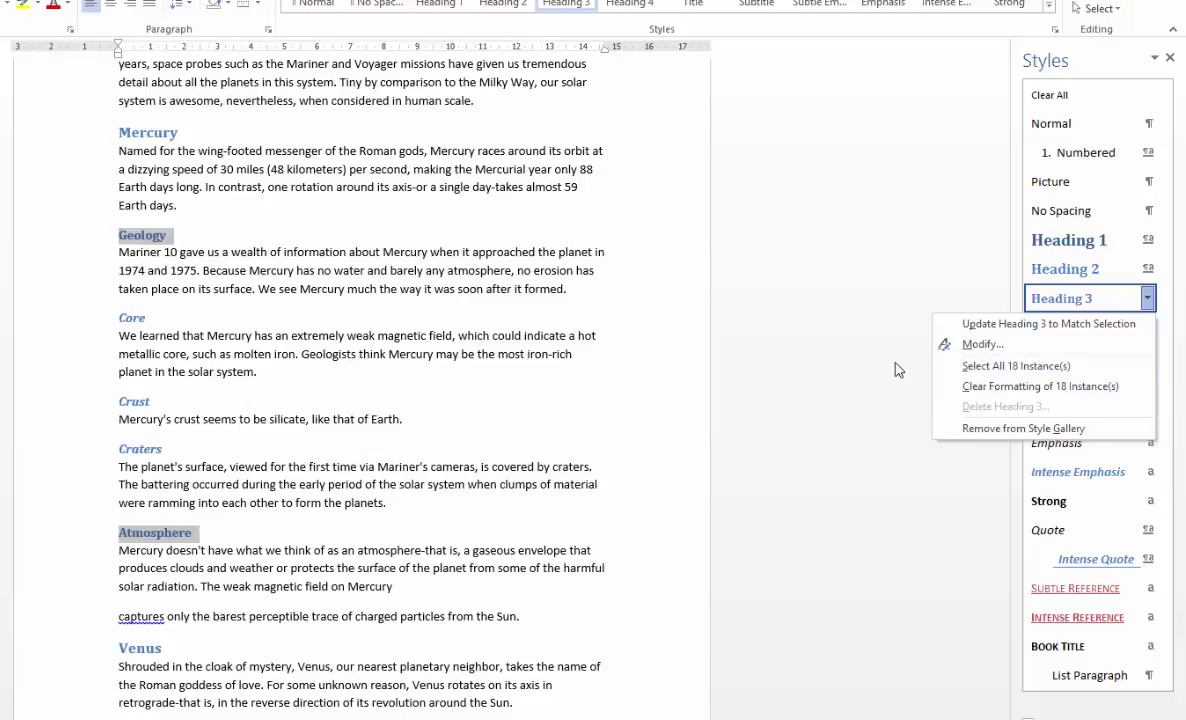
left_click(1147, 298)
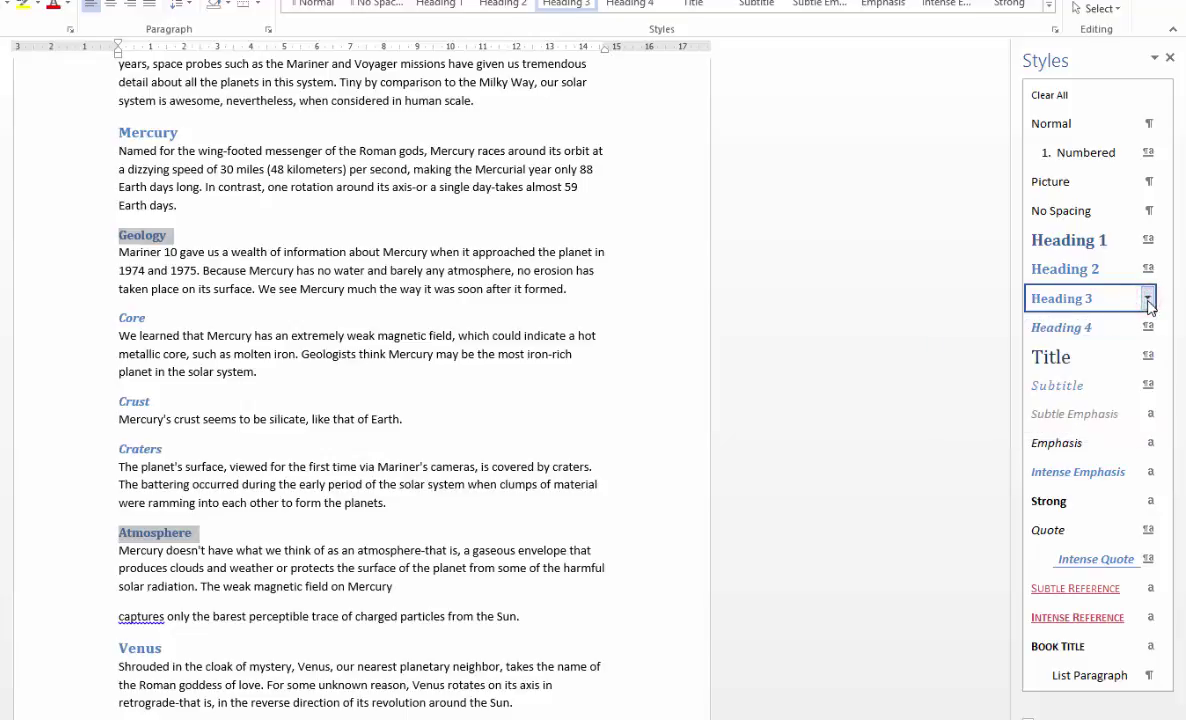
left_click(1147, 300)
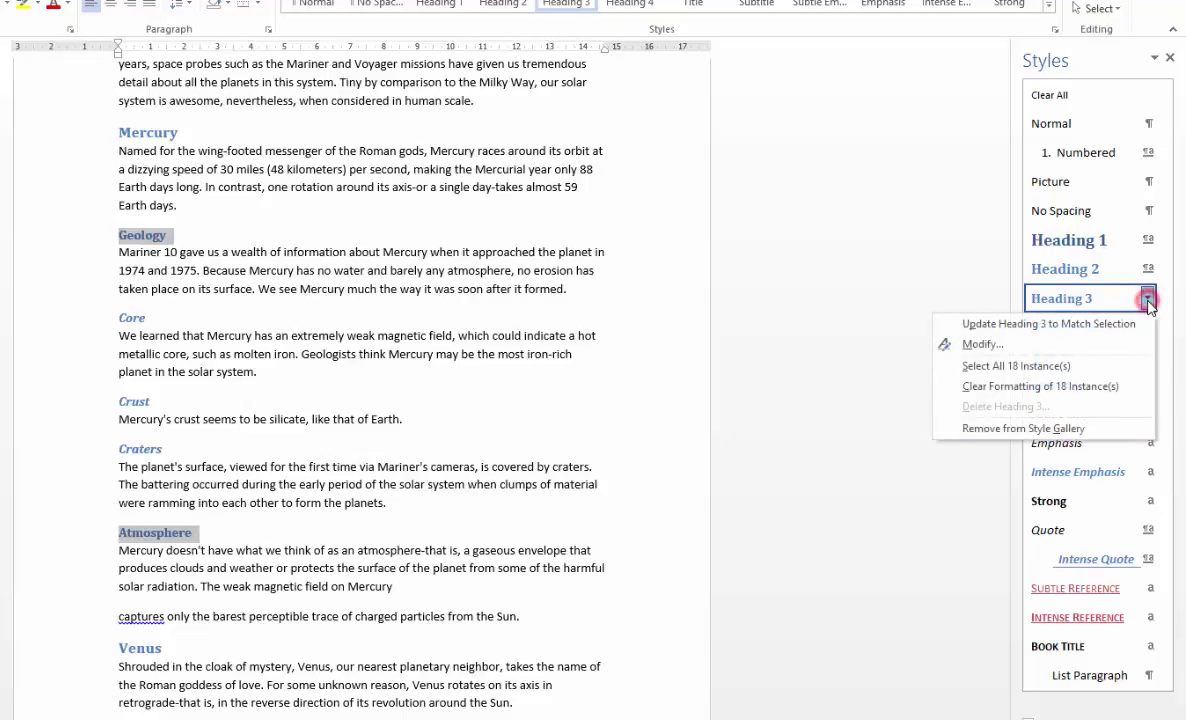
left_click(993, 346)
left_click(585, 287)
left_click(568, 349)
left_click(549, 287)
left_click(500, 366)
left_click(770, 287)
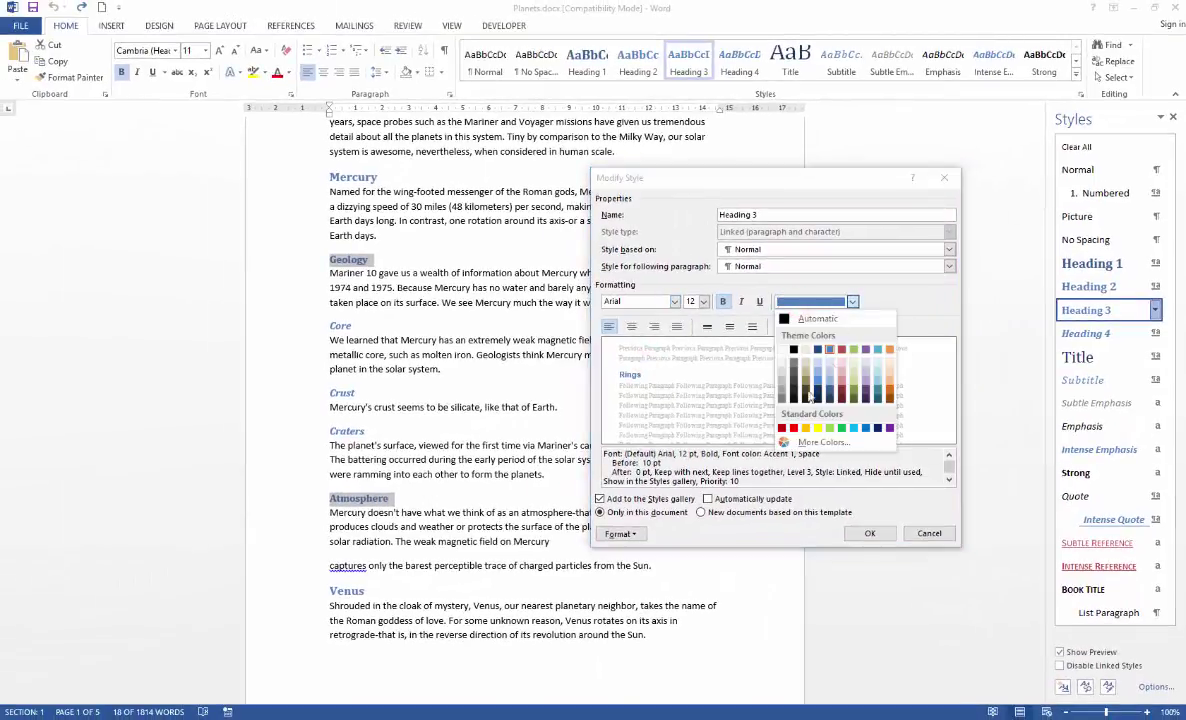
left_click(793, 427)
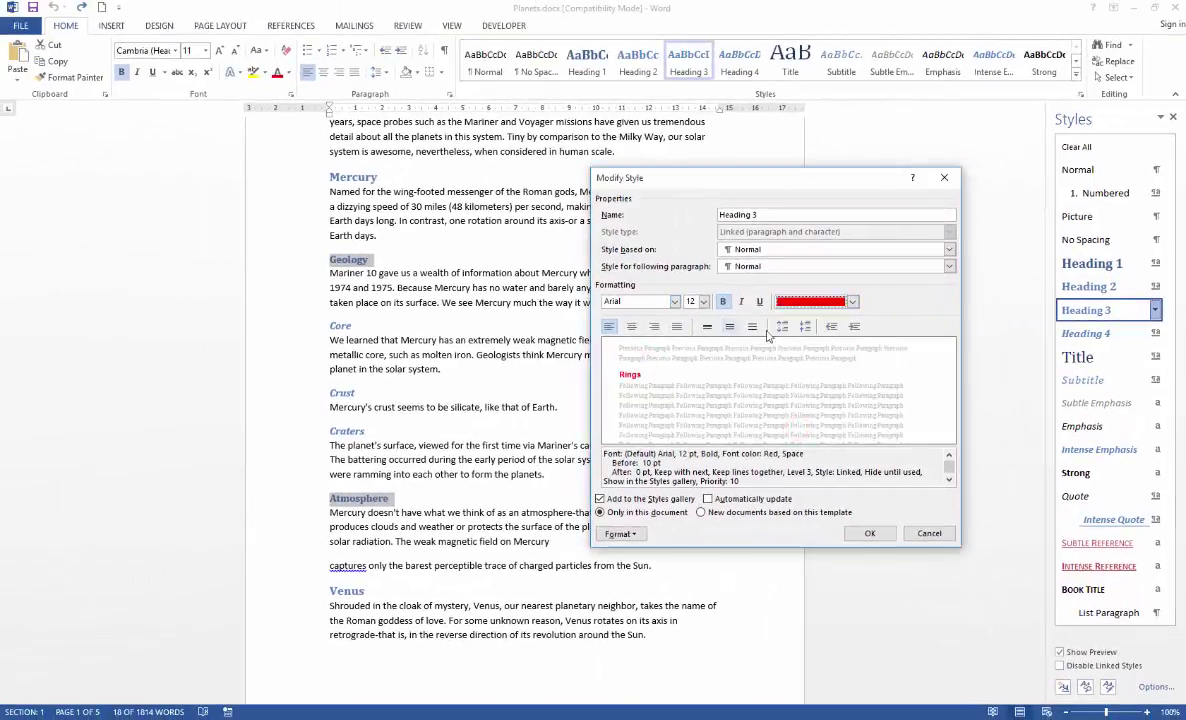
left_click(870, 534)
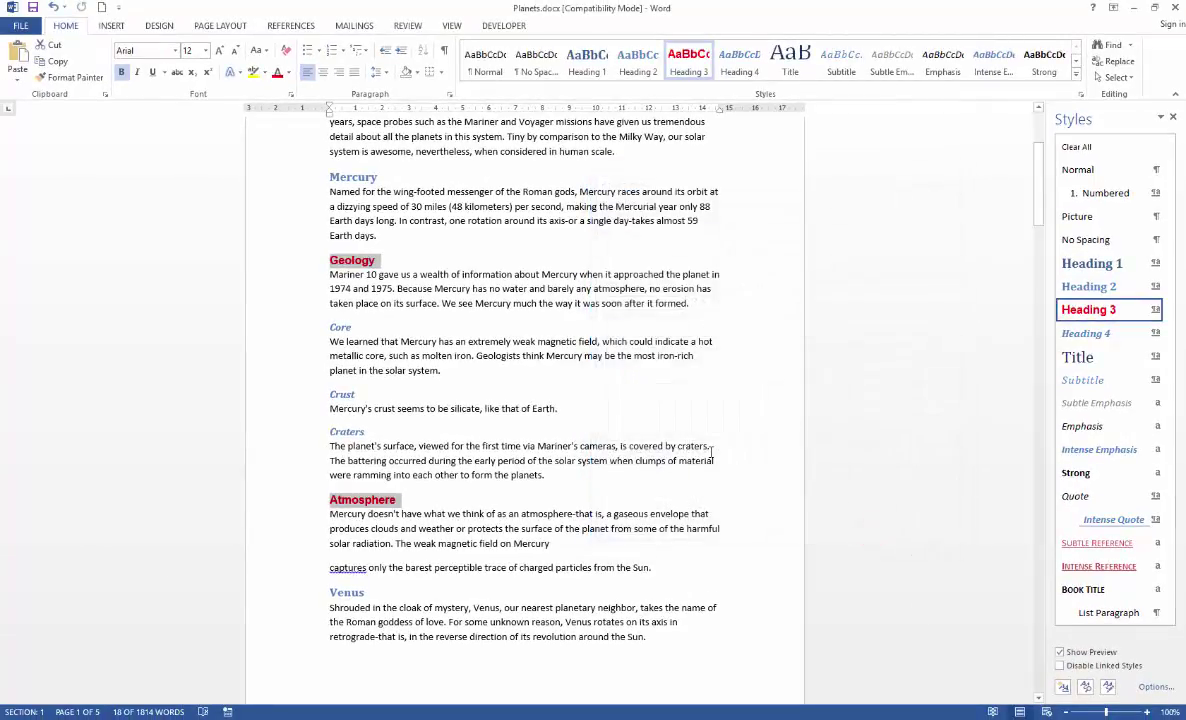
Change the font colour of the Heading 4 style, used by the Greenhouse effect heading, to the theme purple
scroll(718, 452, "down", 1)
left_click(717, 452)
scroll(736, 455, "down", 7)
scroll(738, 460, "down", 4)
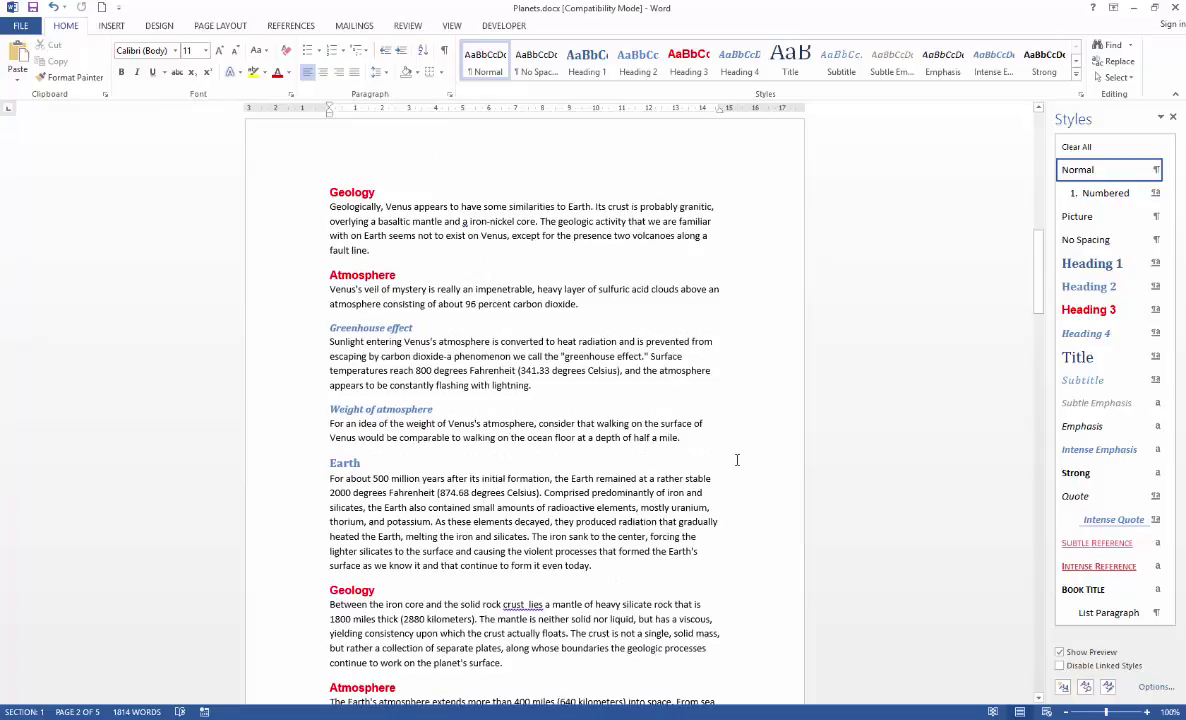
left_click(401, 327)
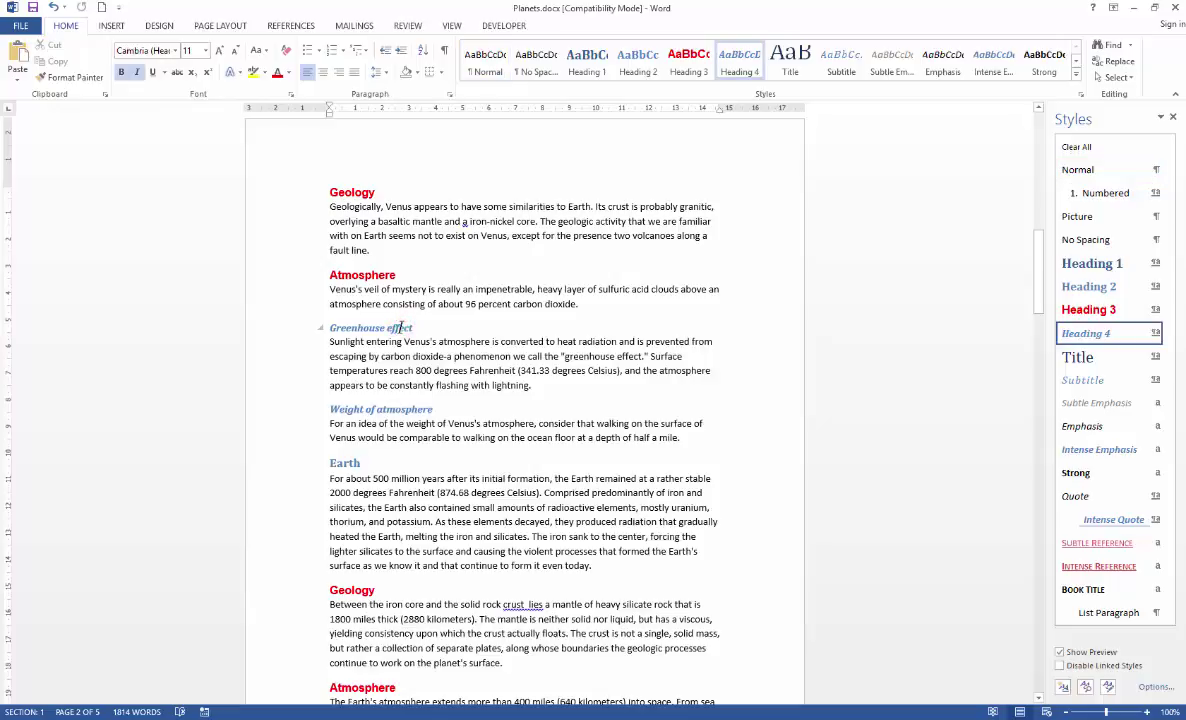
left_click(1155, 333)
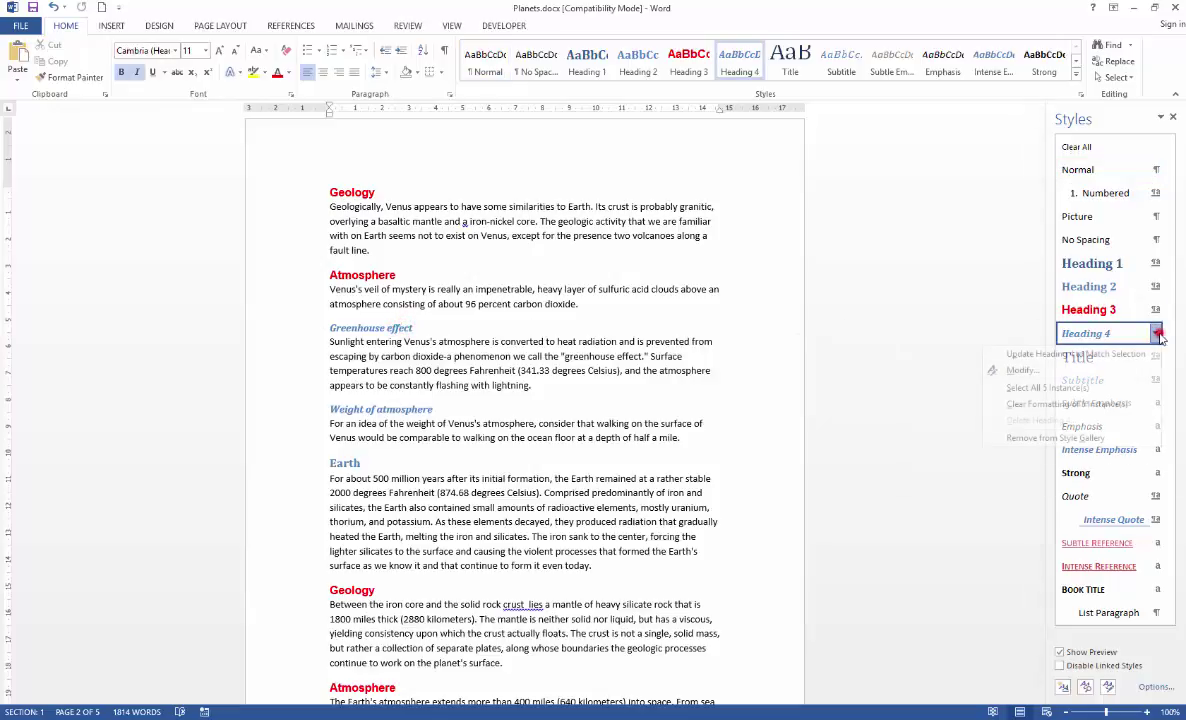
left_click(1070, 369)
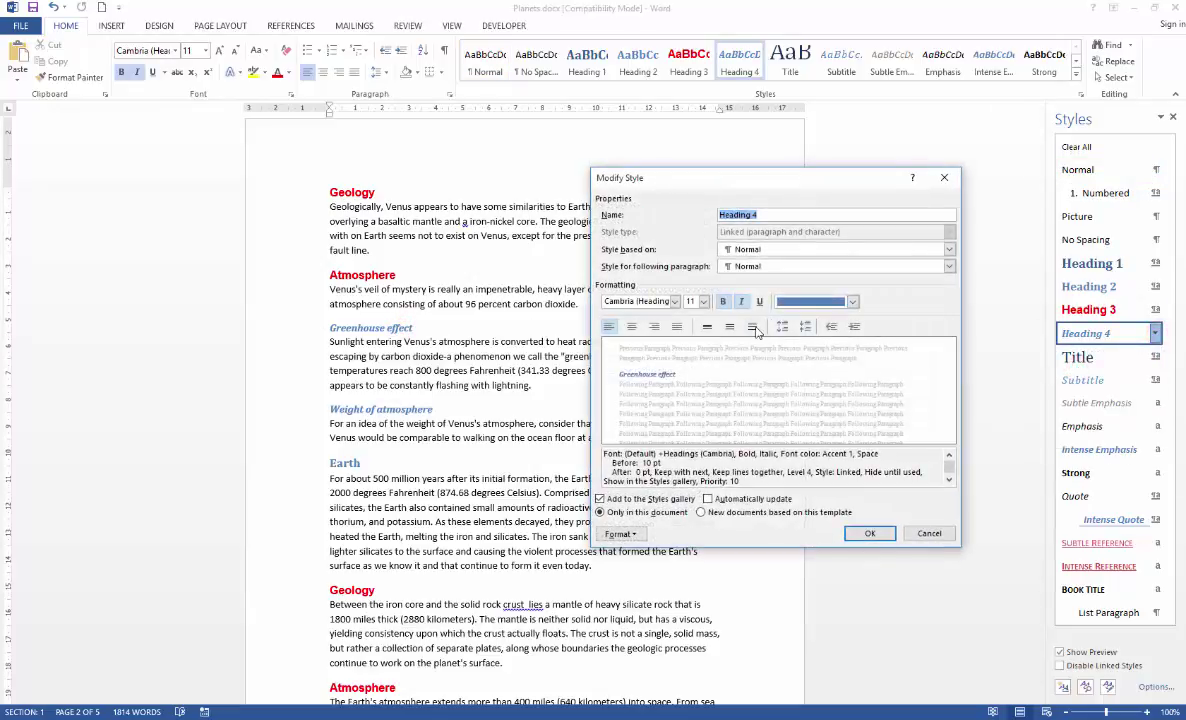
left_click(807, 305)
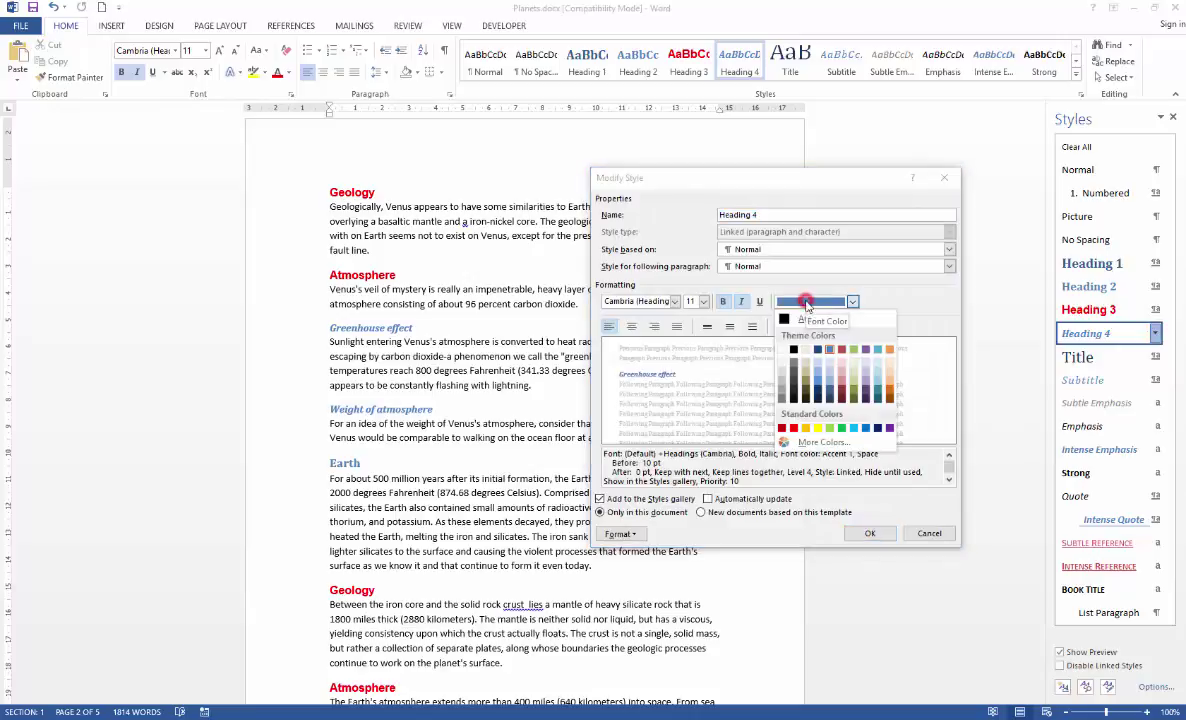
left_click(863, 350)
left_click(870, 533)
Modify the Normal style so the document's body text uses the HelveticaNeue font
scroll(548, 427, "down", 12)
scroll(548, 427, "down", 15)
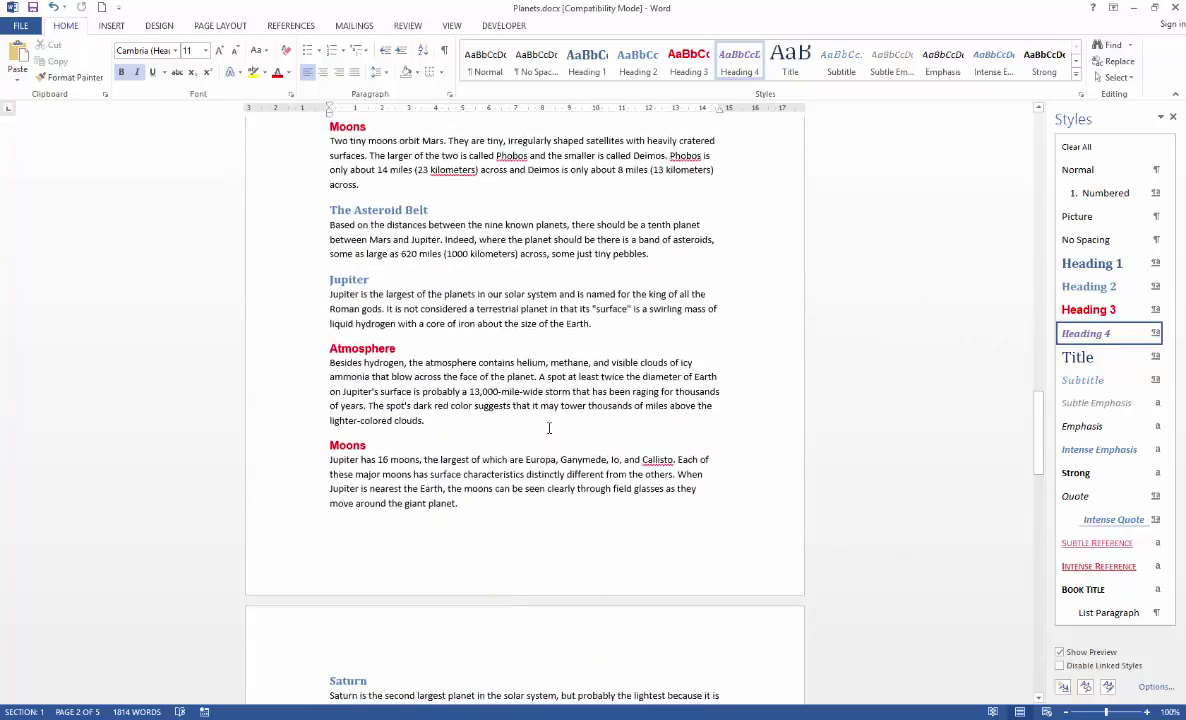
scroll(548, 427, "down", 12)
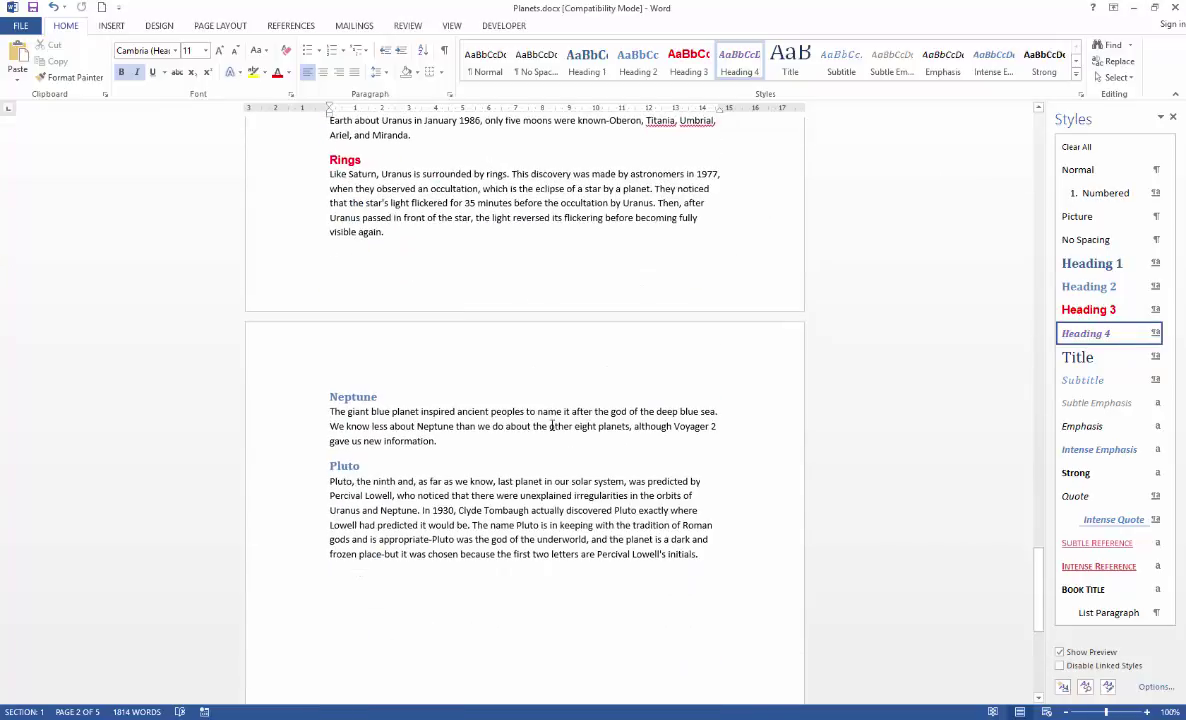
left_click_drag(1038, 625, 1057, 135)
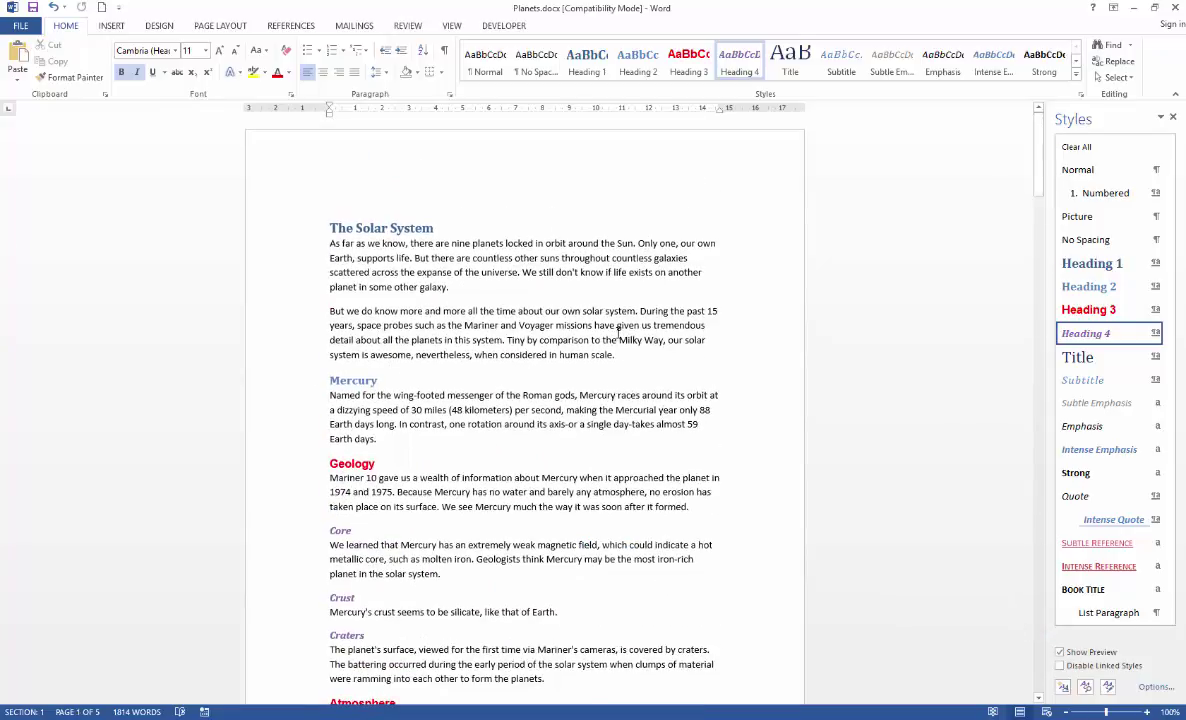
left_click(384, 257)
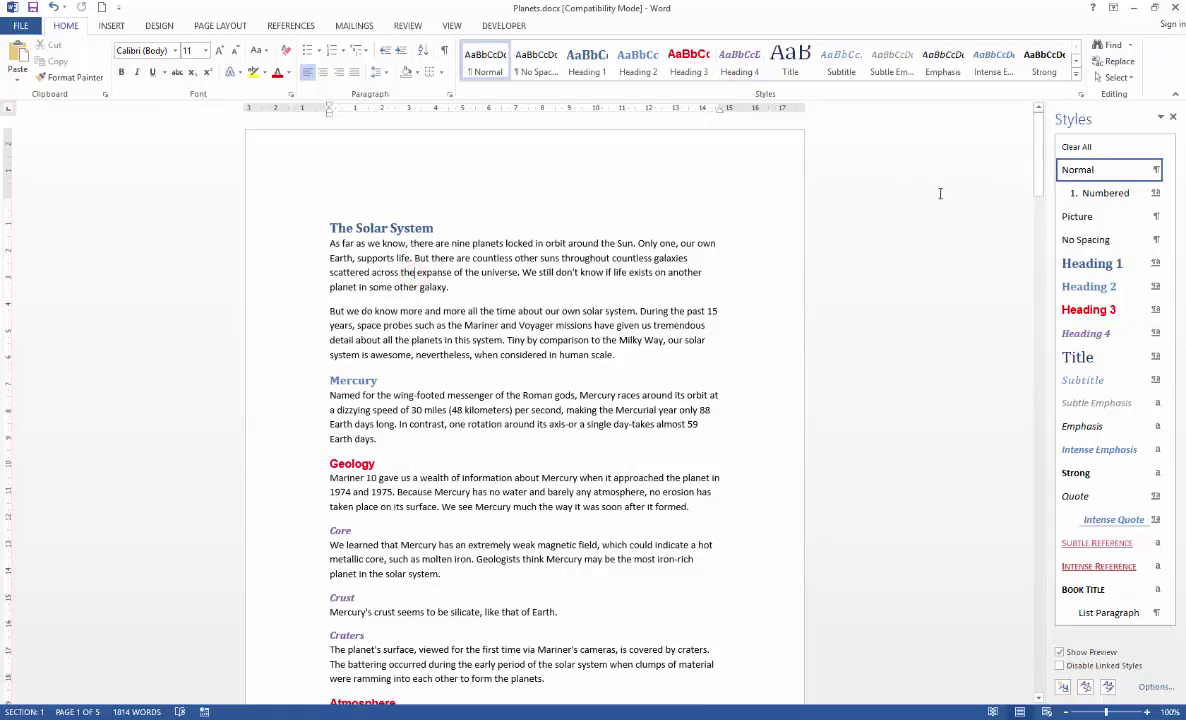
left_click(1156, 170)
left_click(1070, 205)
left_click(675, 302)
left_click(650, 363)
left_click(870, 534)
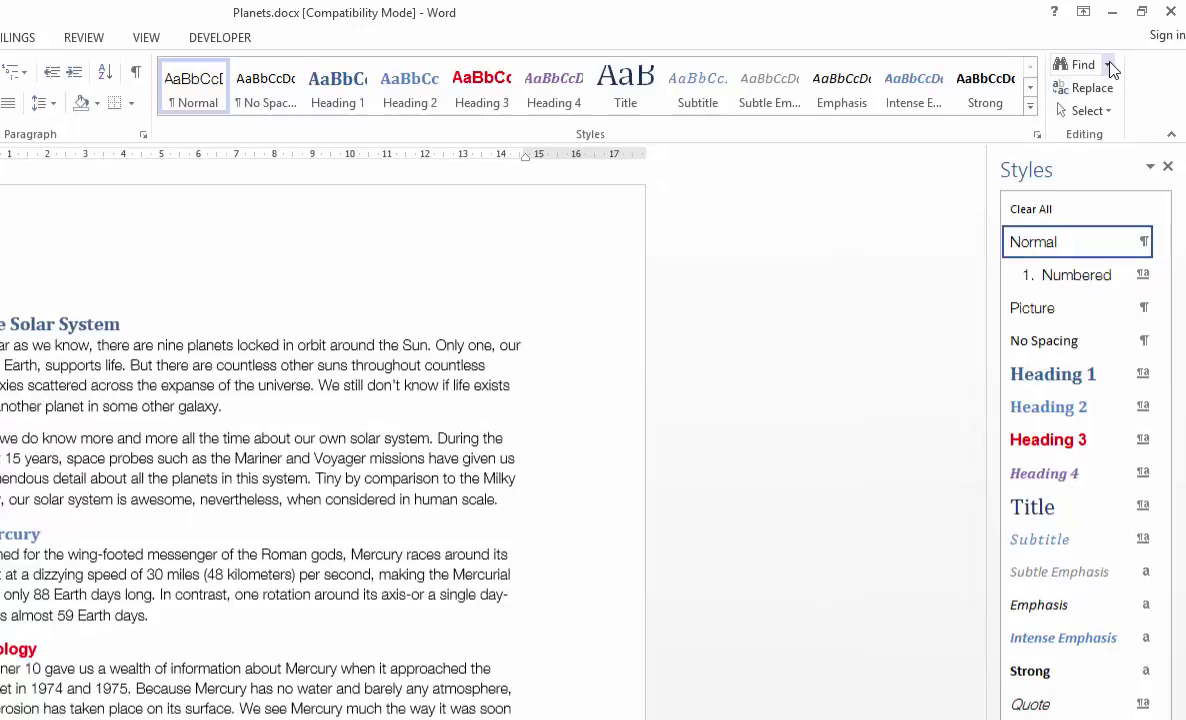
Display the navigation outline listing the document's headings
left_click(1108, 66)
left_click(1086, 88)
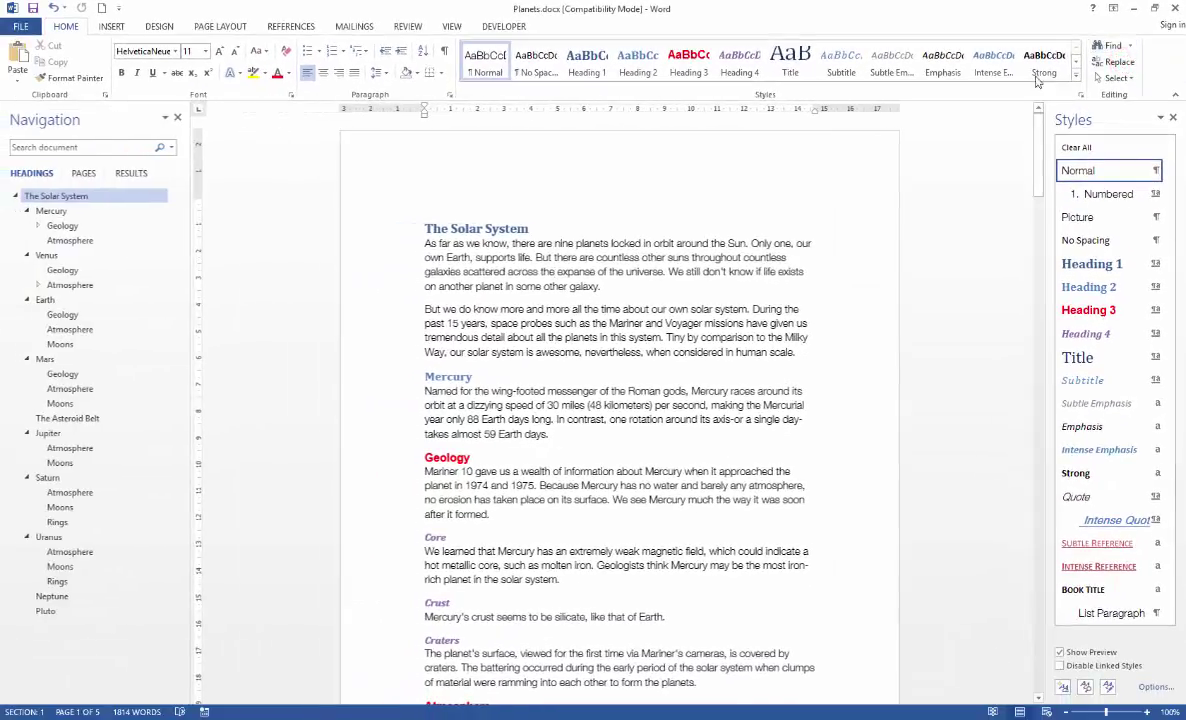
left_click(30, 175)
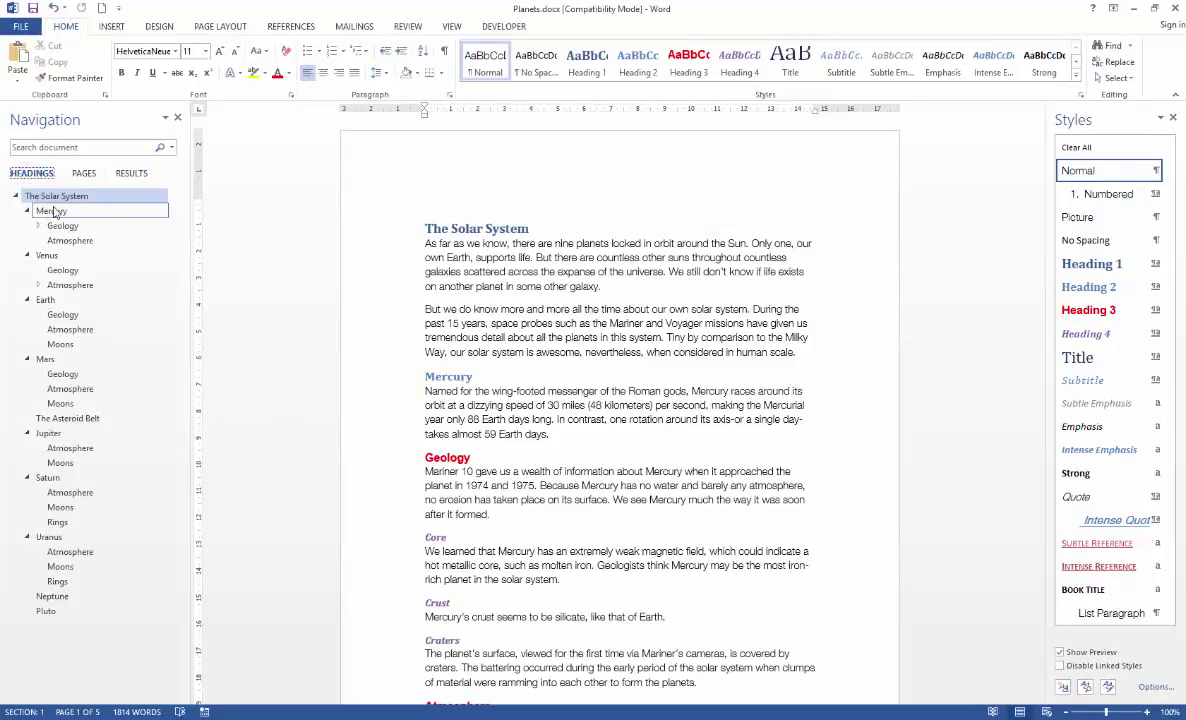
Jump through the document by heading: Geology under Venus, Earth and Mars, The Asteroid Belt, Jupiter, and Jupiter's Moons
left_click(55, 272)
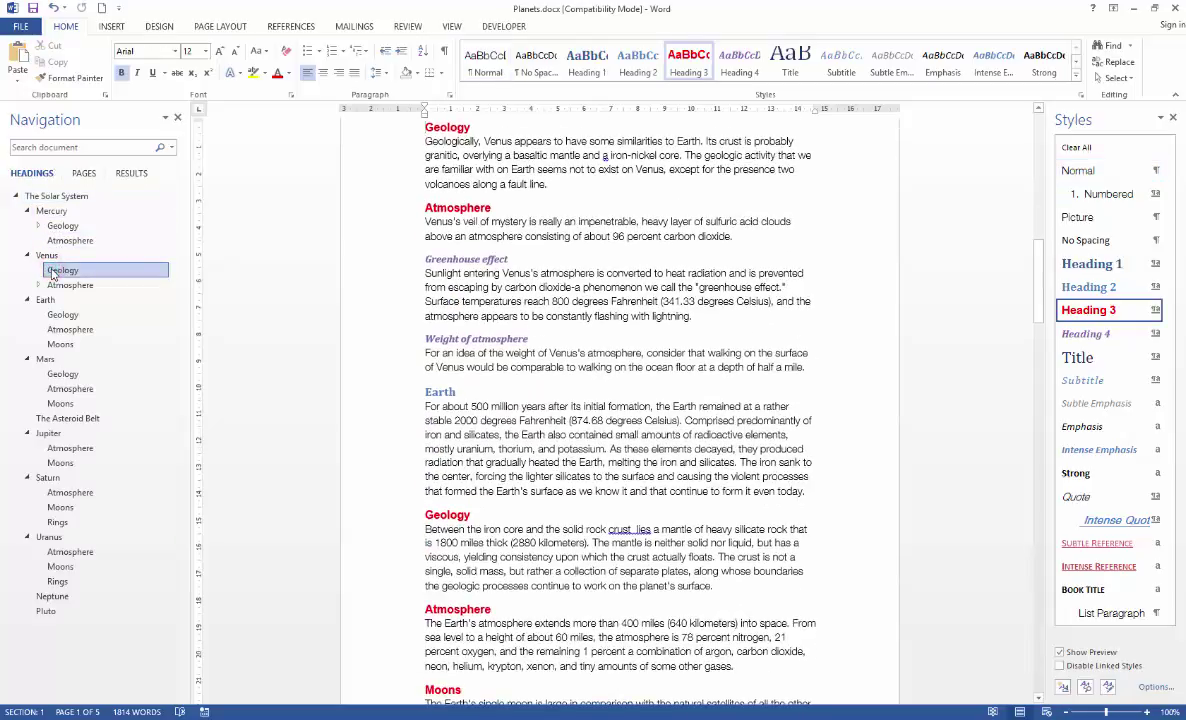
left_click(55, 316)
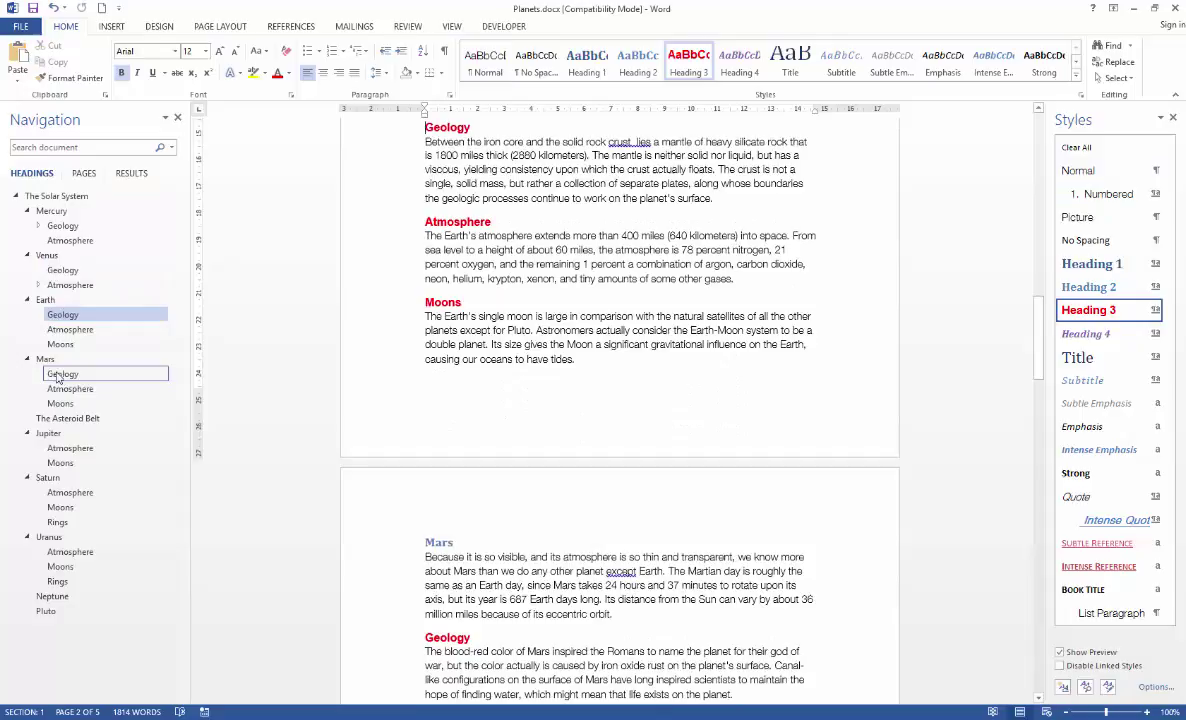
left_click(58, 373)
left_click(52, 419)
left_click(50, 434)
left_click(62, 464)
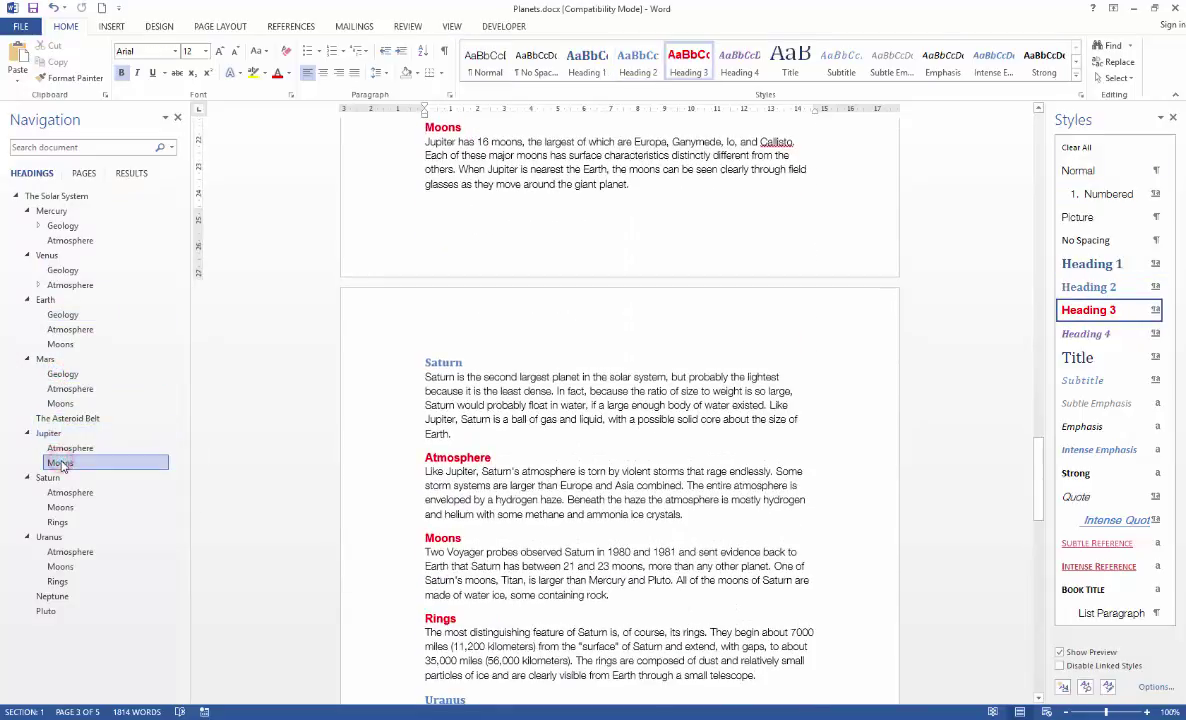